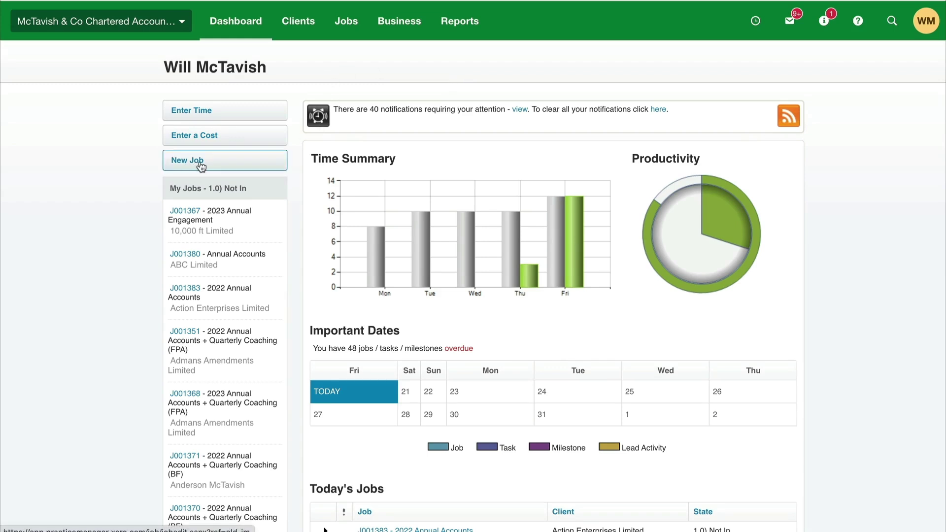
- Show the full Job manager list of all 456 jobs from the Jobs menu
{"action": "left_click", "coordinate": [346, 24]}
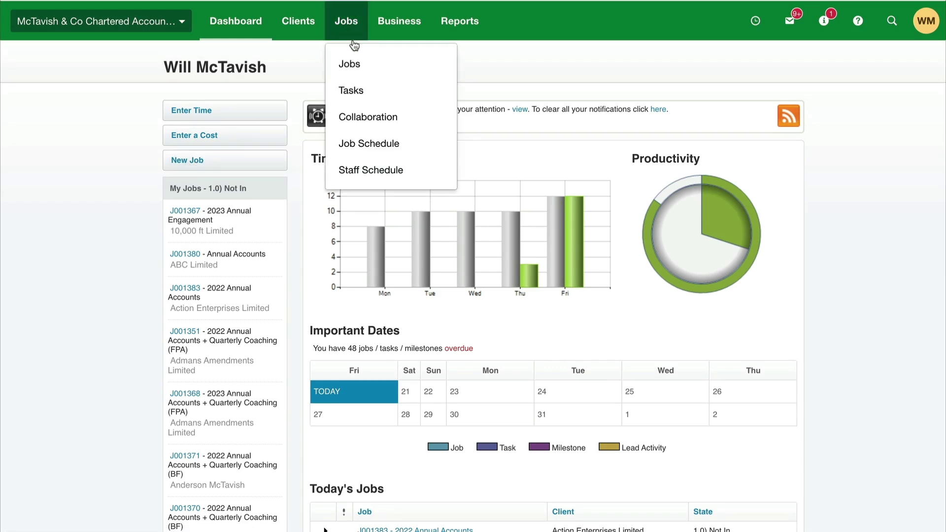
{"action": "left_click", "coordinate": [374, 64]}
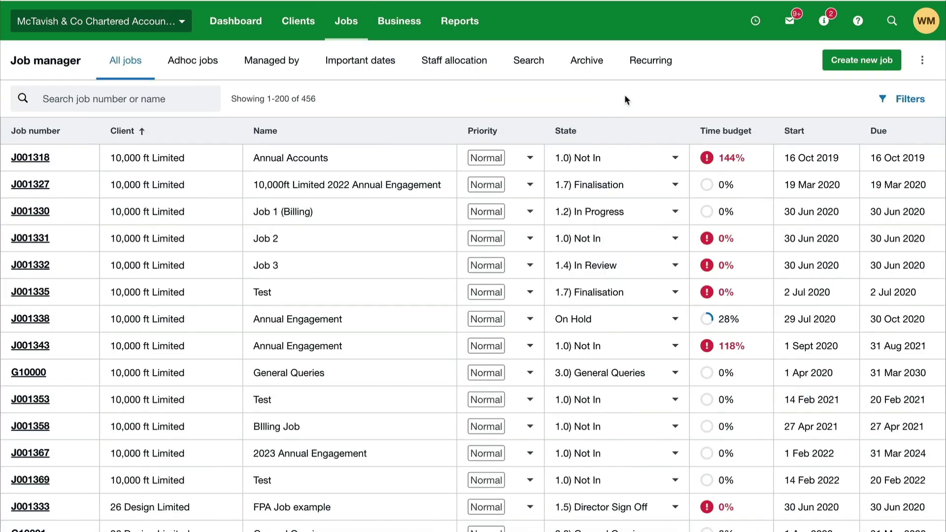
- Start a new job for client Action Enterprises Limited and select its only contact
{"action": "left_click", "coordinate": [860, 65]}
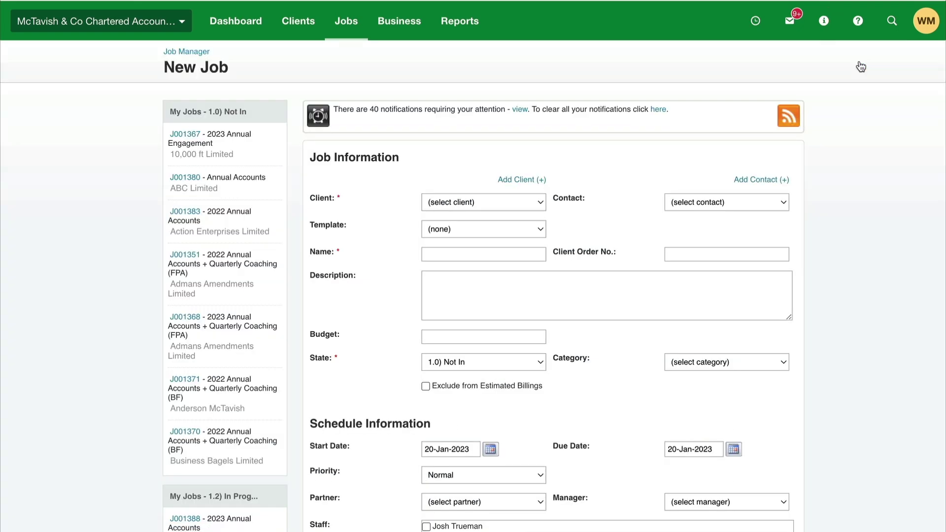
{"action": "scroll", "coordinate": [404, 169], "scroll_direction": "down", "scroll_amount": 1}
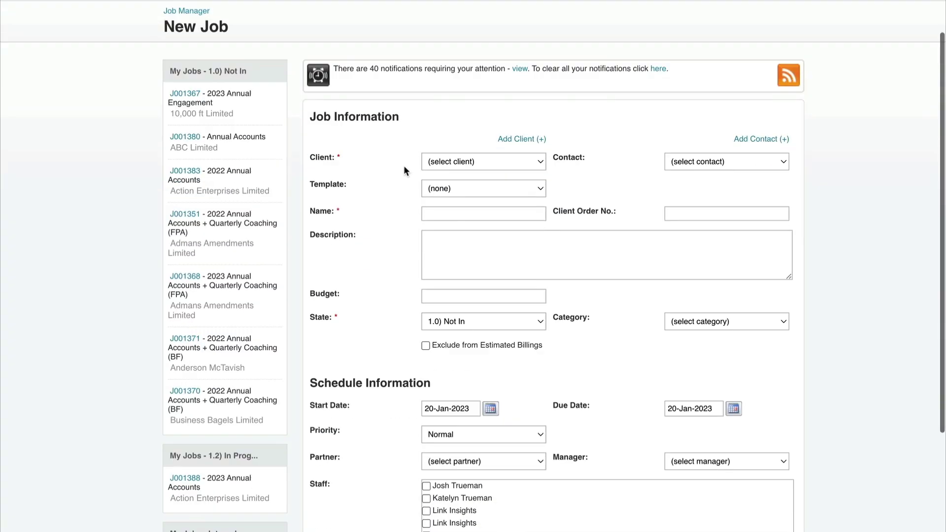
{"action": "scroll", "coordinate": [401, 167], "scroll_direction": "down", "scroll_amount": 1}
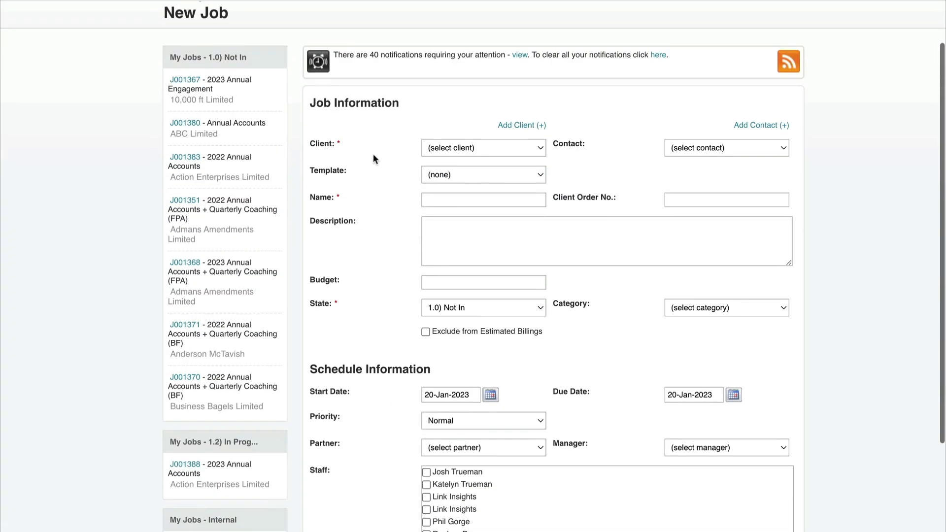
{"action": "left_click", "coordinate": [485, 147]}
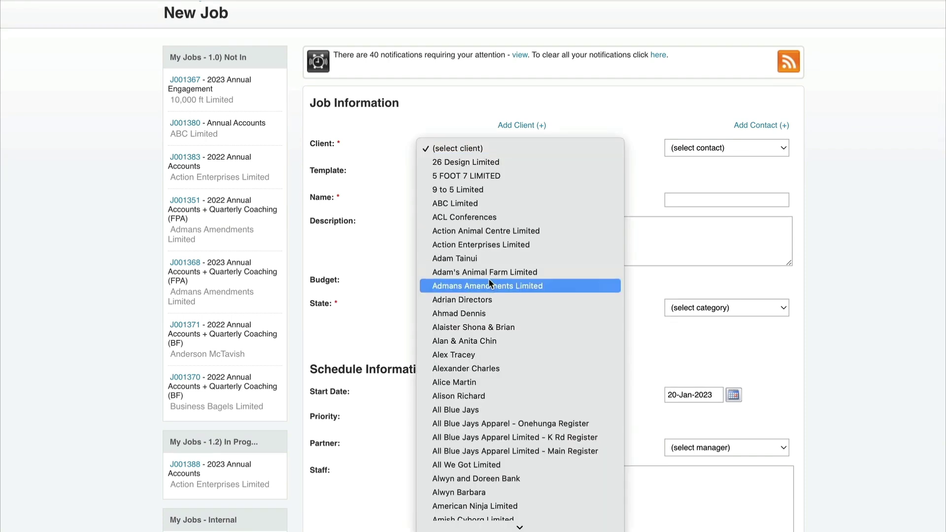
{"action": "left_click", "coordinate": [489, 246]}
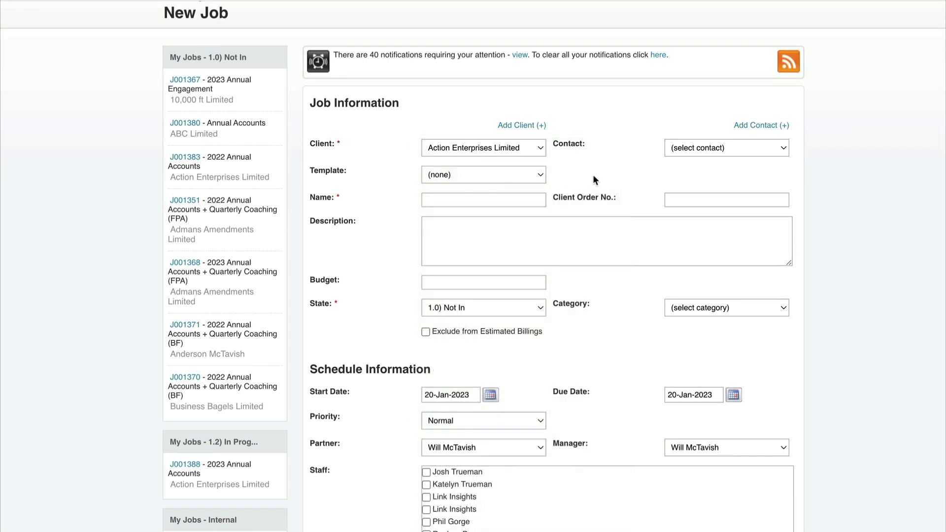
{"action": "left_click", "coordinate": [717, 147]}
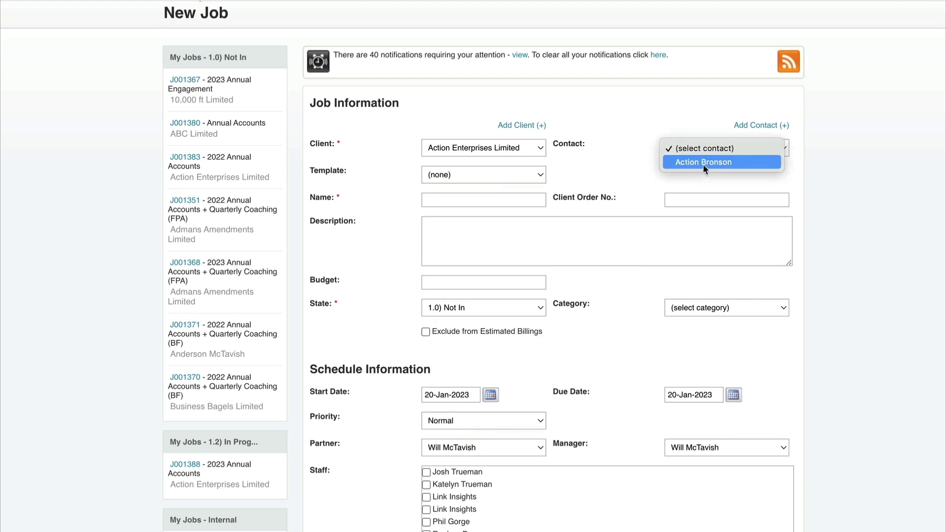
{"action": "left_click", "coordinate": [730, 163]}
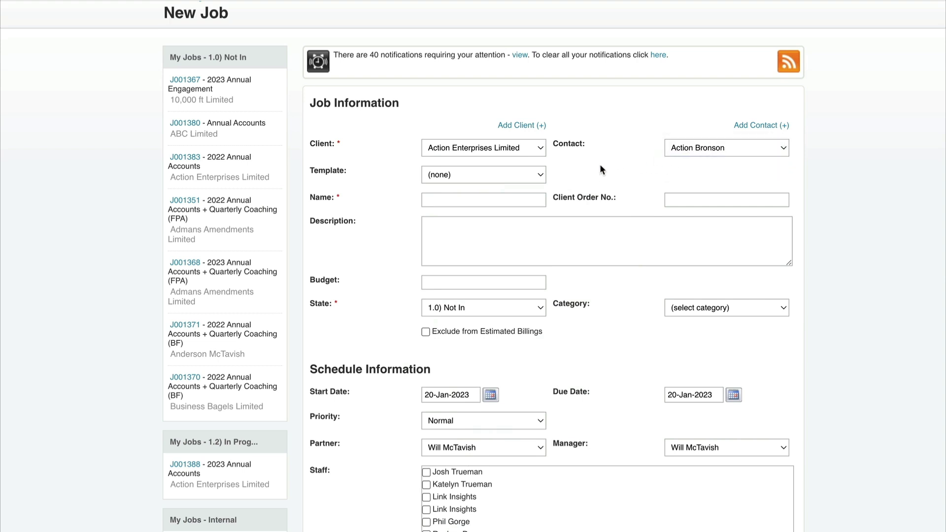
{"action": "left_click", "coordinate": [527, 175]}
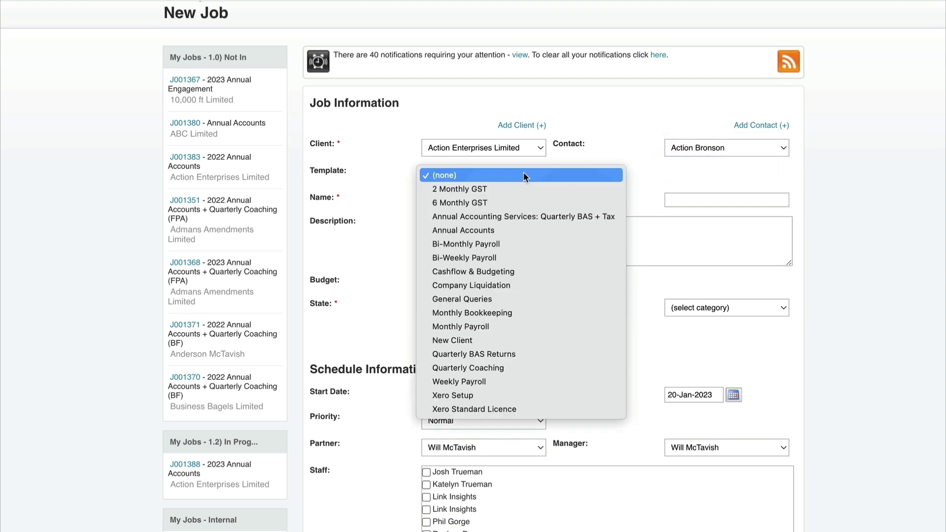
- Apply the Annual Accounts template and name the job '2023 Annual Accounts'
{"action": "left_click", "coordinate": [520, 226]}
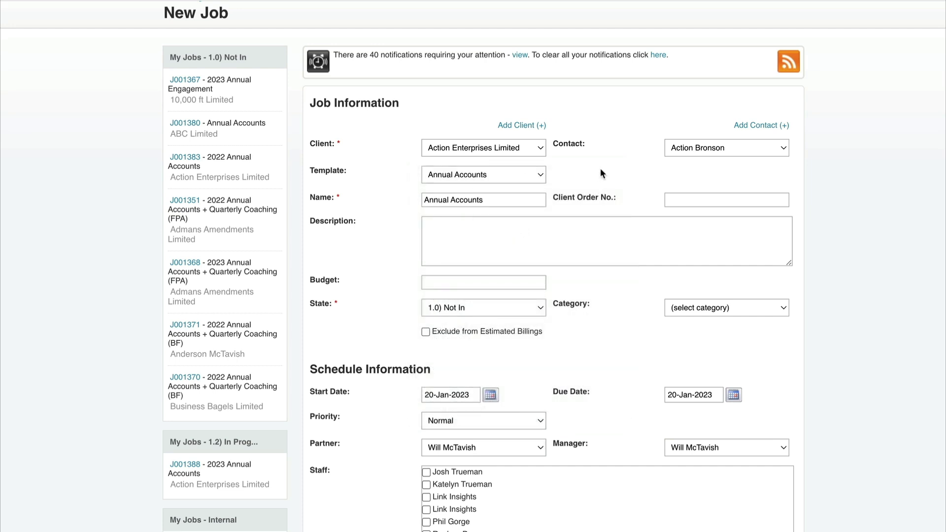
{"action": "left_click", "coordinate": [424, 200]}
{"action": "type", "text": "2023"}
- Give the job a 6000 budget and set its state to 1.1) Job In
{"action": "scroll", "coordinate": [592, 184], "scroll_direction": "down", "scroll_amount": 1}
{"action": "scroll", "coordinate": [566, 169], "scroll_direction": "down", "scroll_amount": 1}
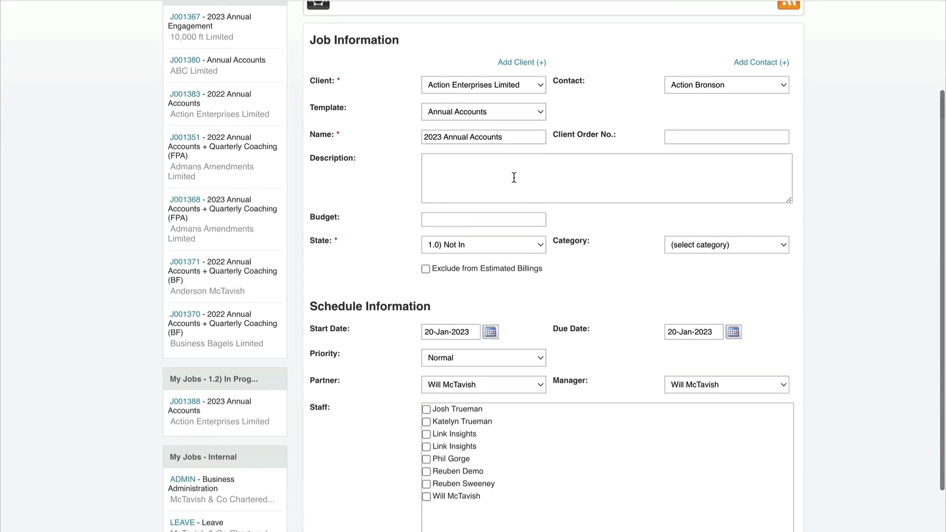
{"action": "scroll", "coordinate": [514, 178], "scroll_direction": "down", "scroll_amount": 1}
{"action": "left_click", "coordinate": [468, 197]}
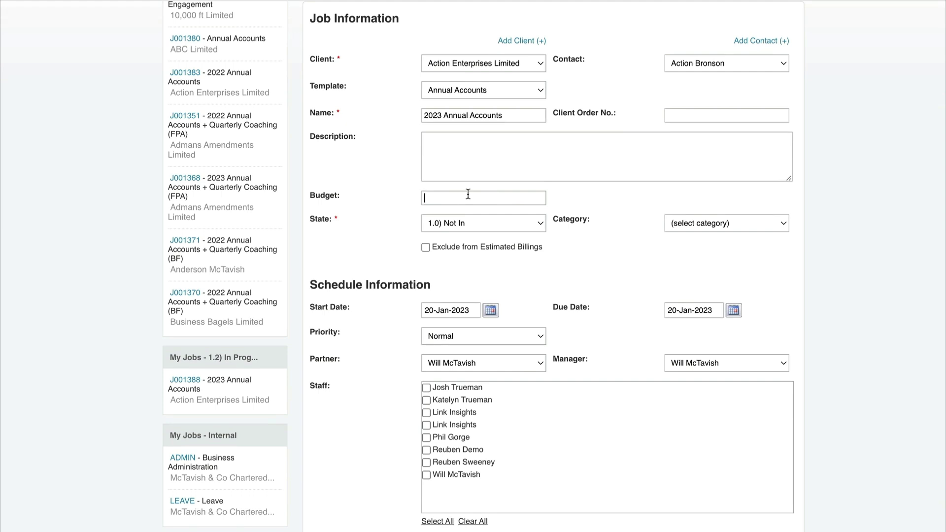
{"action": "type", "text": "6000"}
{"action": "scroll", "coordinate": [605, 196], "scroll_direction": "down", "scroll_amount": 1}
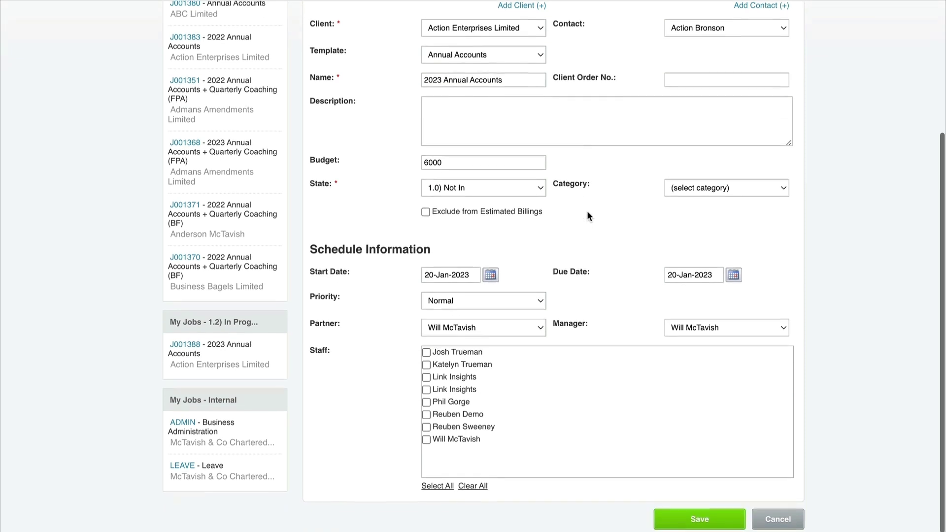
{"action": "left_click", "coordinate": [510, 185]}
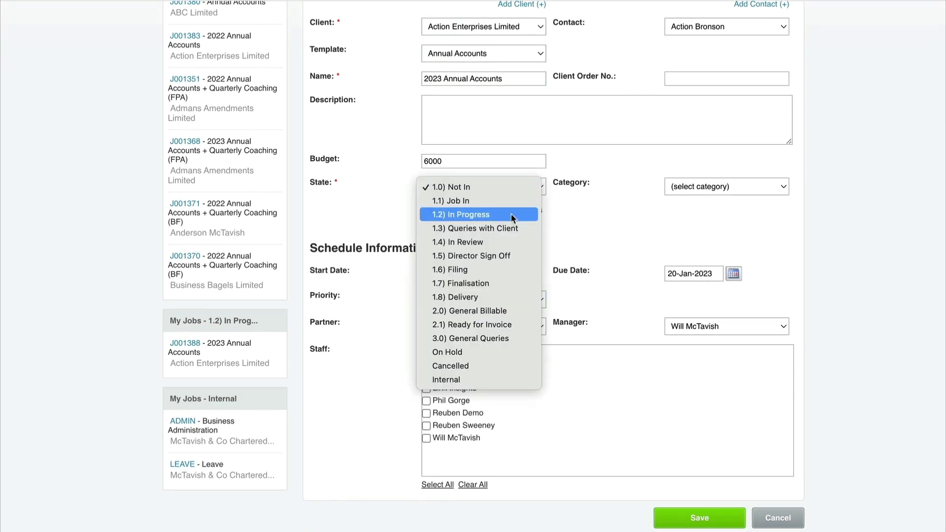
{"action": "left_click", "coordinate": [486, 202]}
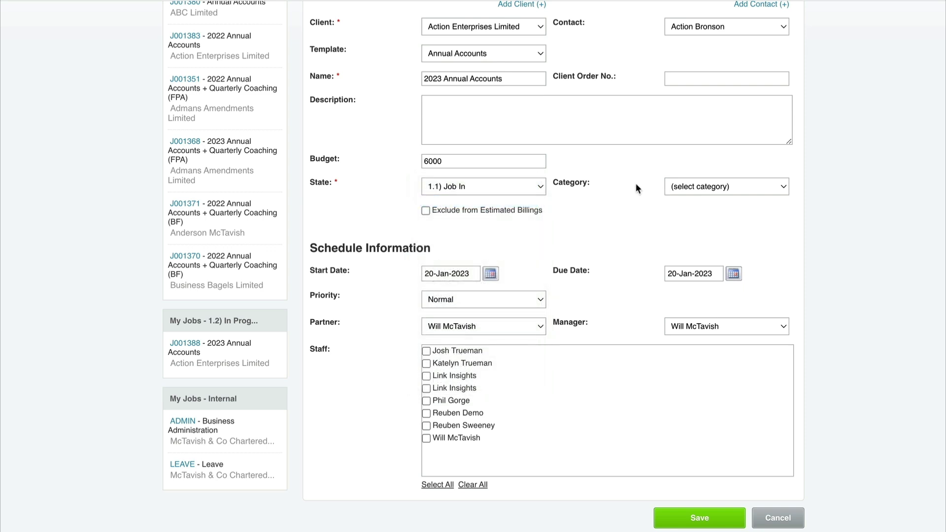
- Set the job's category to Billable Fees - Compliance
{"action": "left_click", "coordinate": [709, 190]}
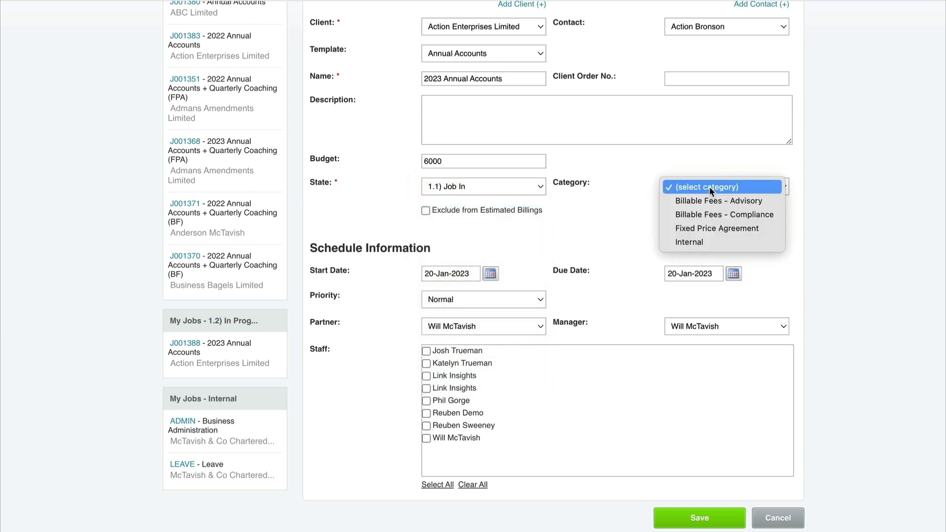
{"action": "left_click", "coordinate": [753, 216]}
{"action": "scroll", "coordinate": [603, 213], "scroll_direction": "down", "scroll_amount": 1}
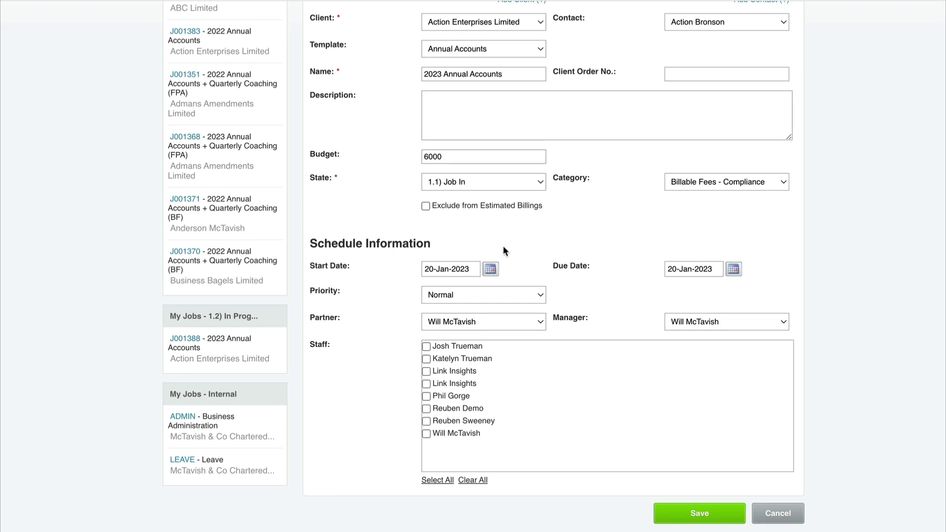
- Choose 28 February 2023 as the job's due date in the calendar
{"action": "left_click", "coordinate": [736, 270]}
{"action": "left_click", "coordinate": [737, 284]}
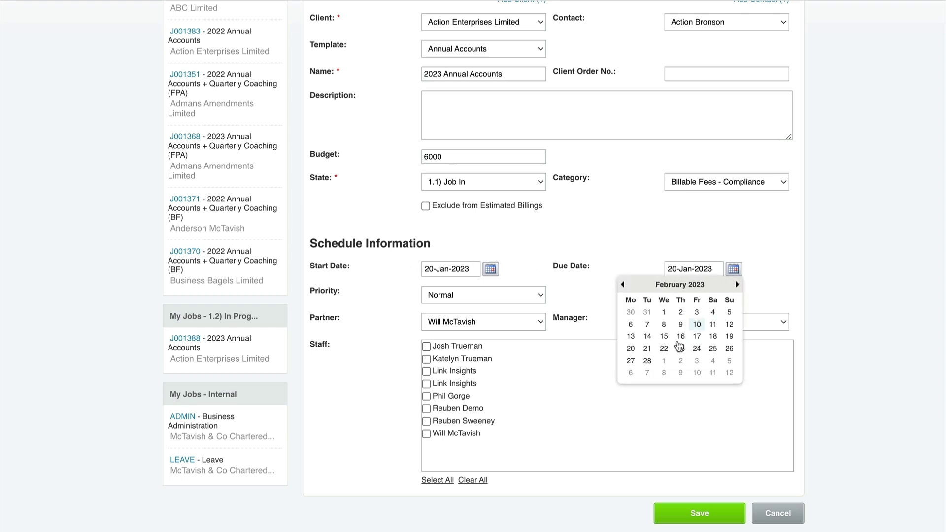
{"action": "left_click", "coordinate": [647, 361]}
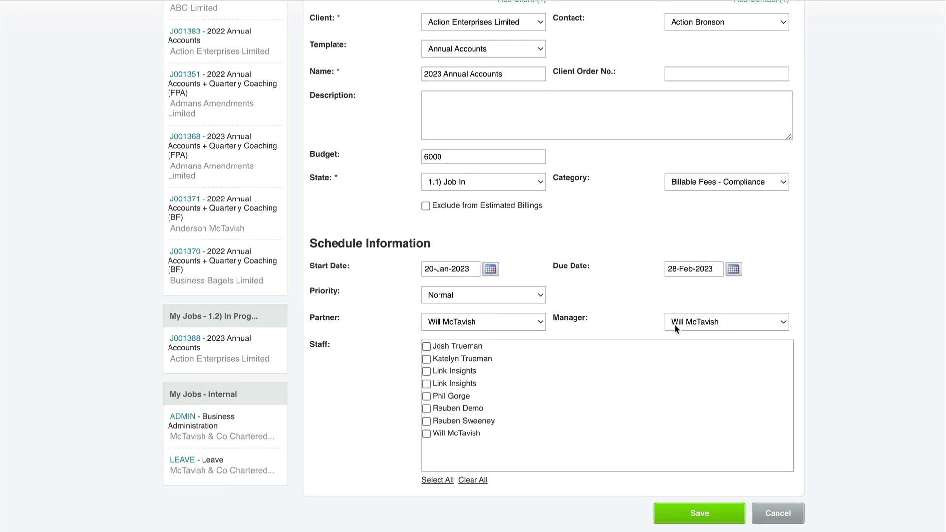
{"action": "scroll", "coordinate": [637, 323], "scroll_direction": "up", "scroll_amount": 3}
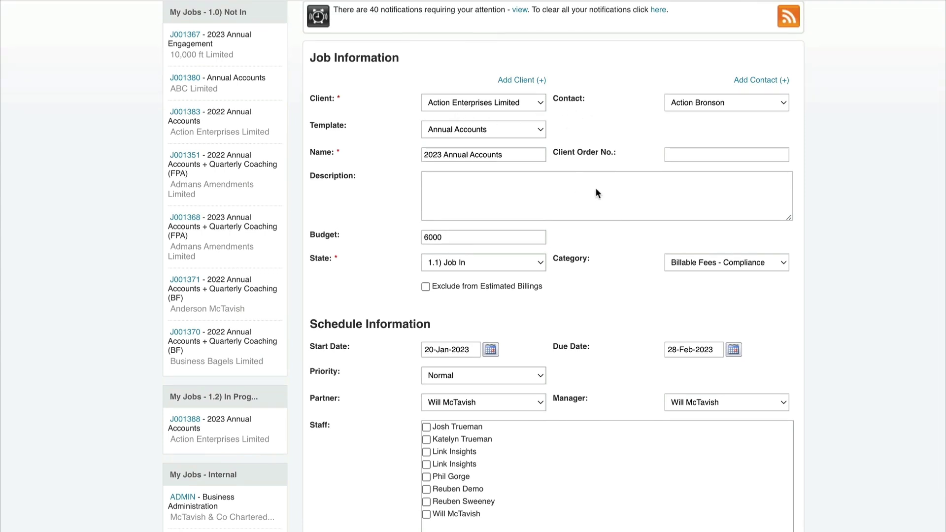
{"action": "scroll", "coordinate": [596, 192], "scroll_direction": "down", "scroll_amount": 3}
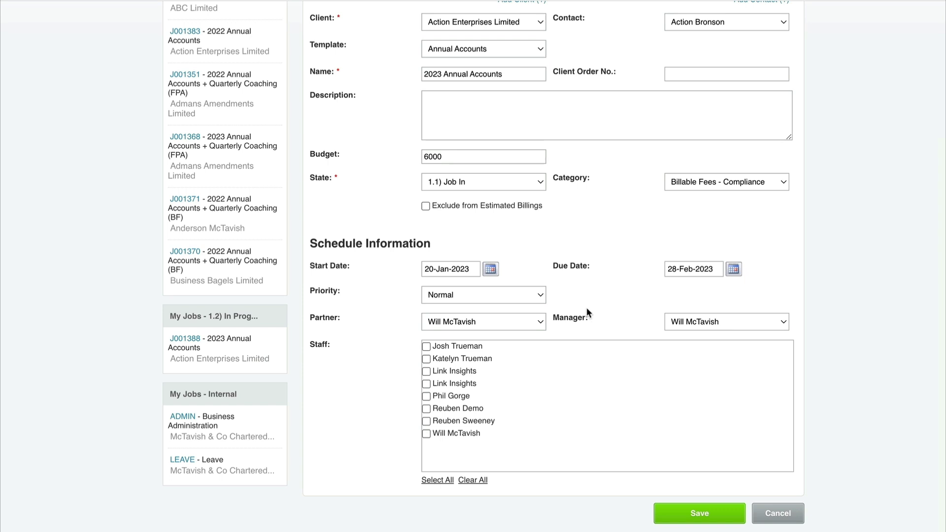
- Make another staff member the job manager and save the job as J001389
{"action": "left_click", "coordinate": [684, 322]}
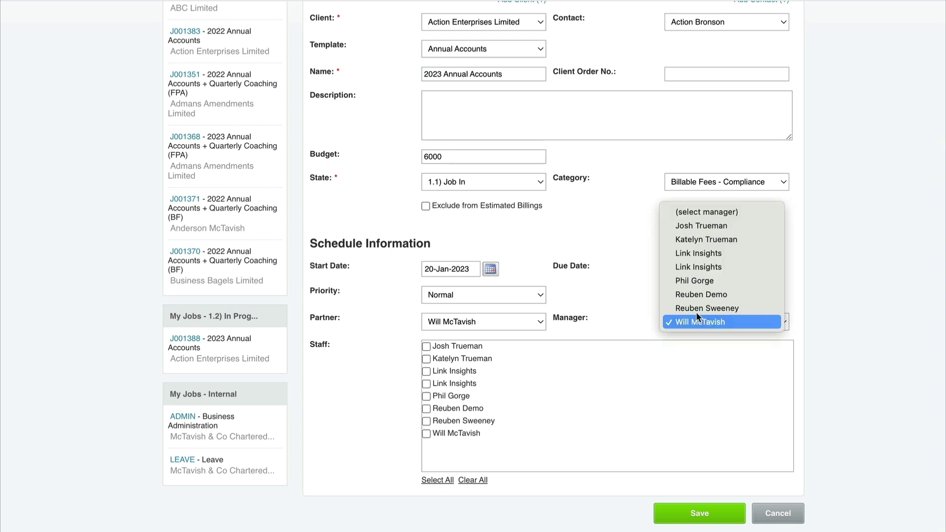
{"action": "left_click", "coordinate": [702, 308]}
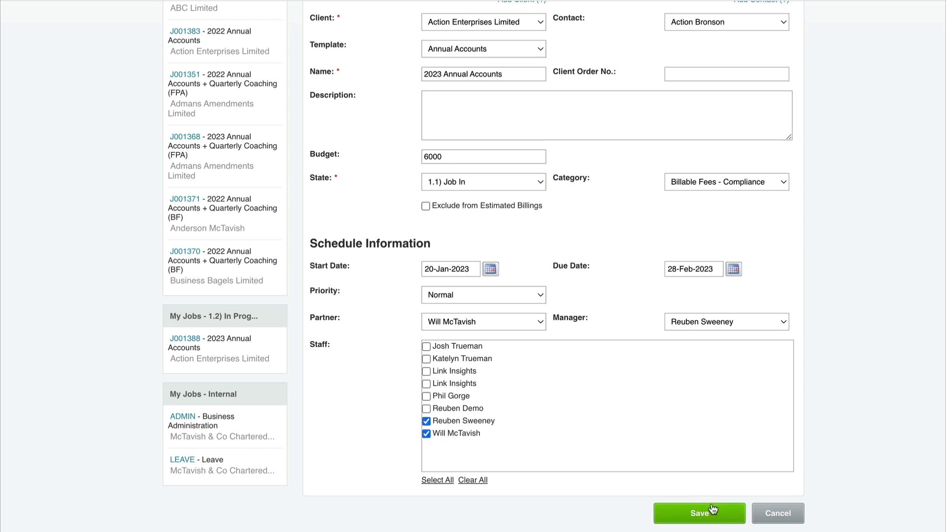
{"action": "left_click", "coordinate": [690, 513]}
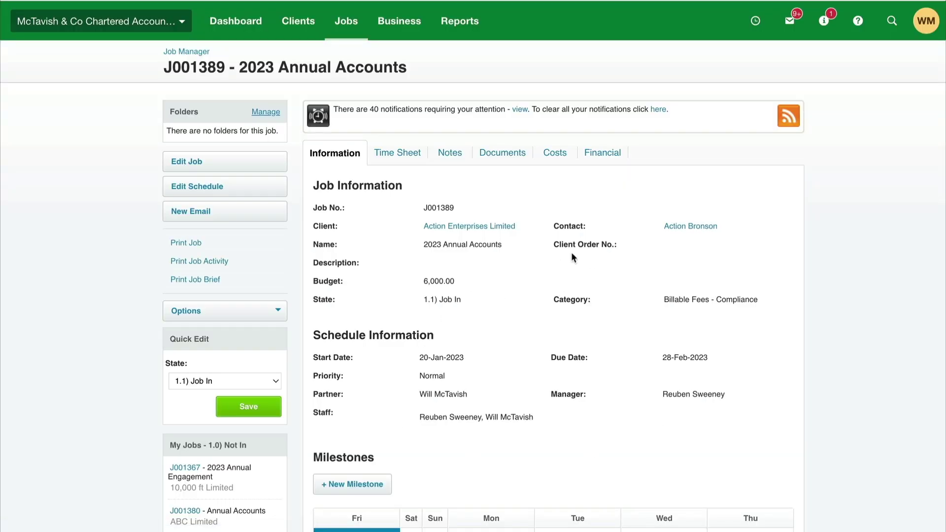
{"action": "scroll", "coordinate": [567, 280], "scroll_direction": "down", "scroll_amount": 9}
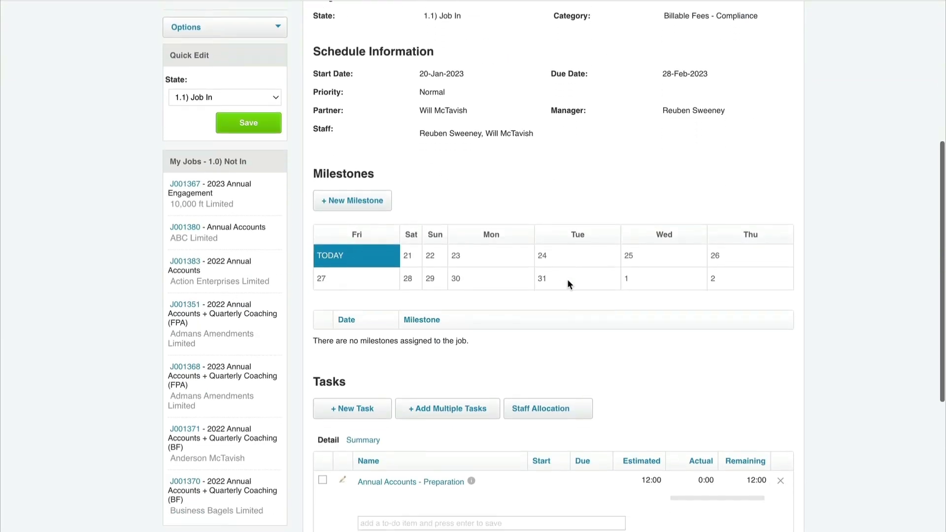
{"action": "scroll", "coordinate": [566, 281], "scroll_direction": "down", "scroll_amount": 2}
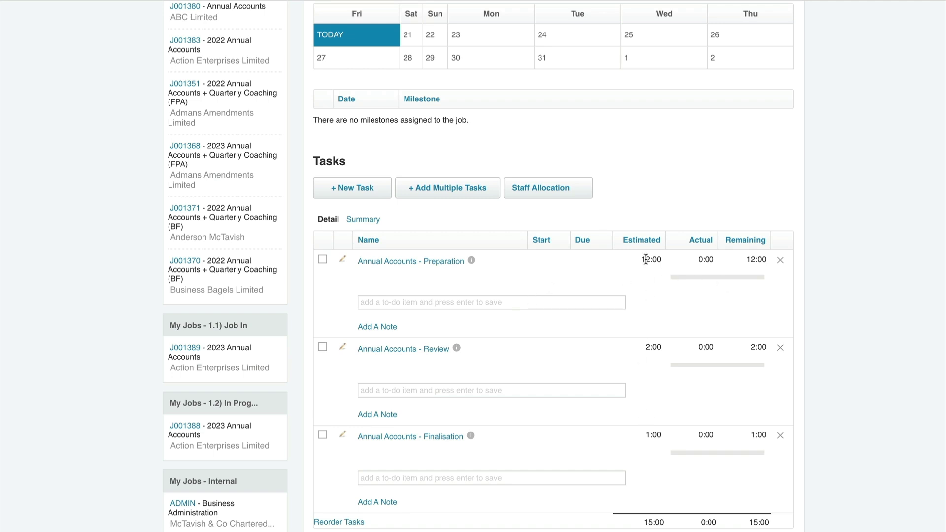
{"action": "scroll", "coordinate": [583, 313], "scroll_direction": "up", "scroll_amount": 1}
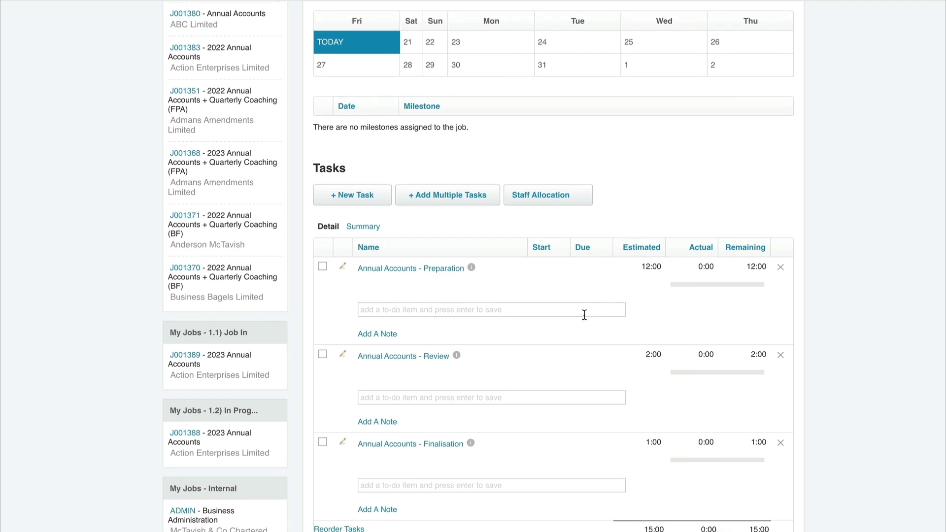
{"action": "scroll", "coordinate": [584, 315], "scroll_direction": "up", "scroll_amount": 10}
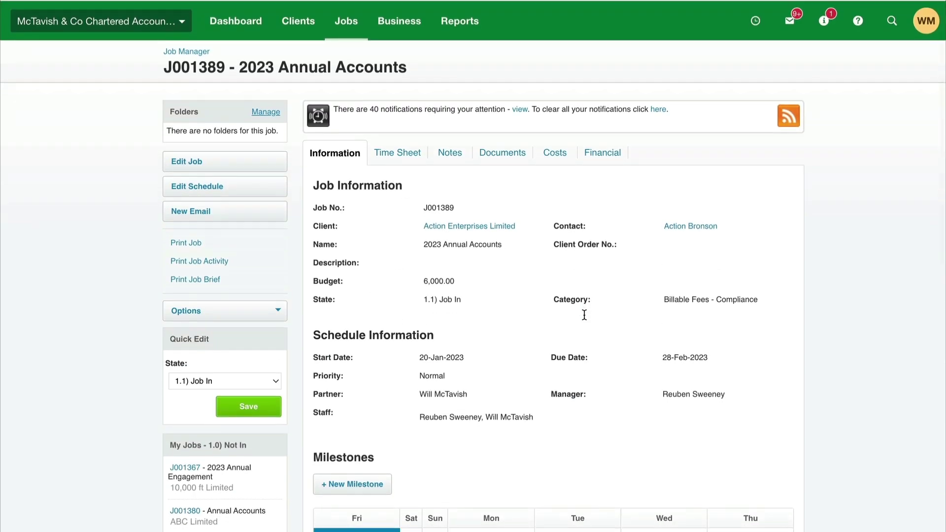